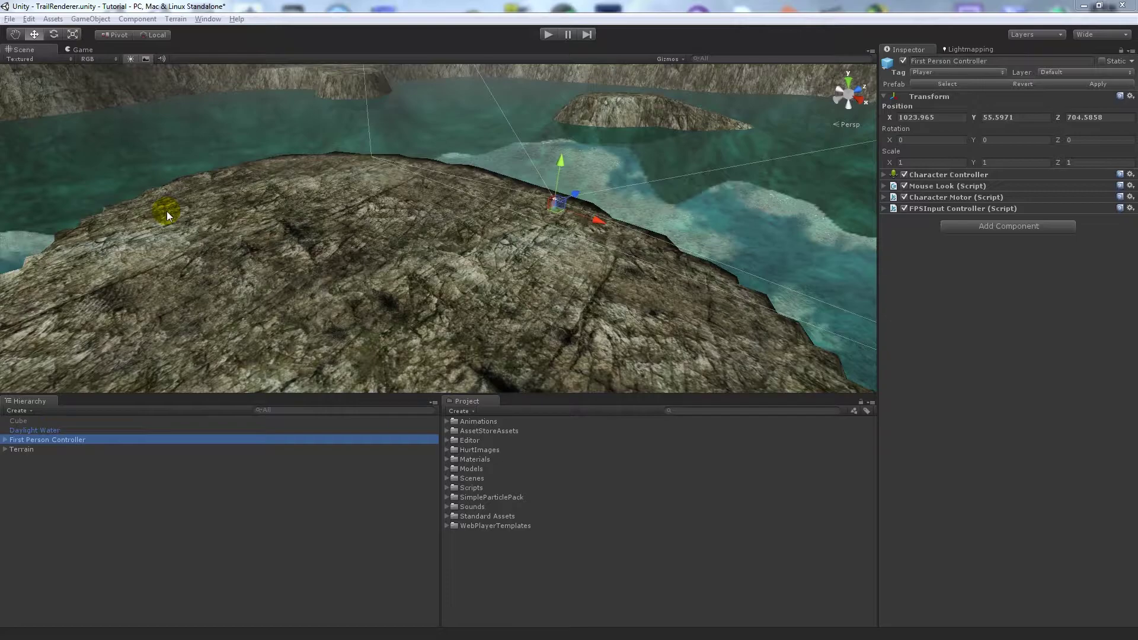
Step: Add a Trail Renderer effect component to the First Person Controller
click(138, 19)
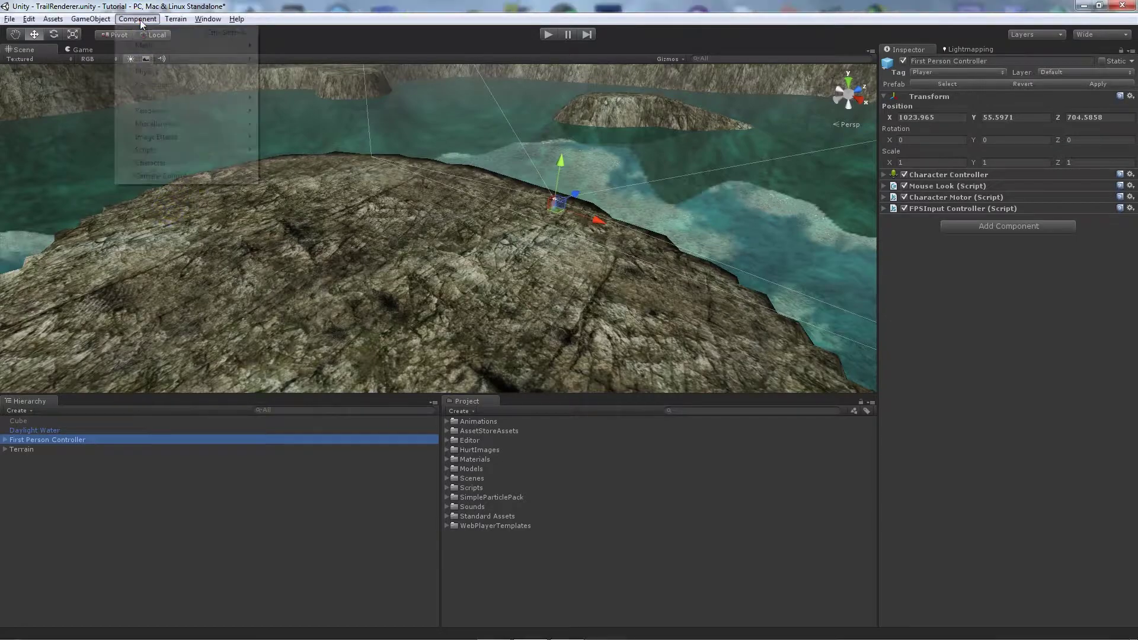
mouse_move(160, 63)
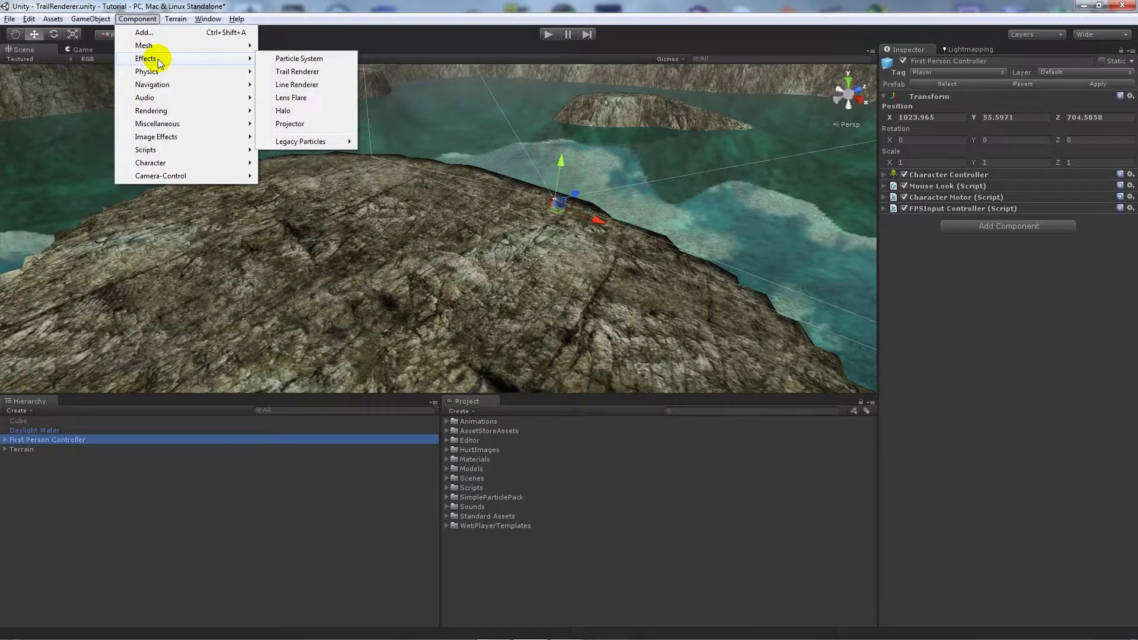
click(305, 72)
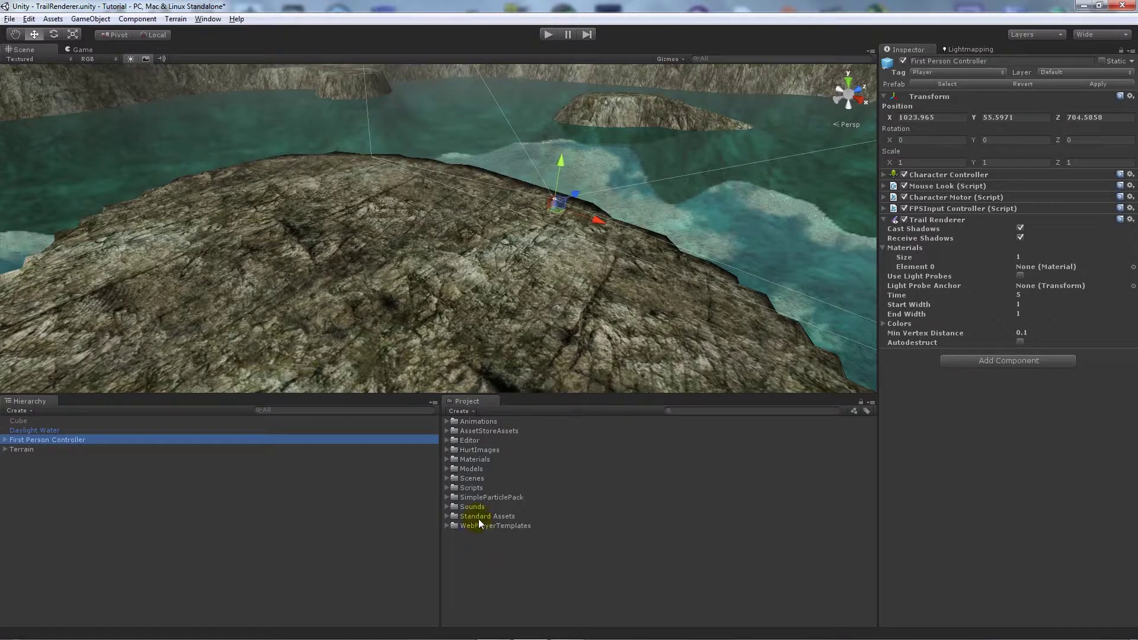
Step: Check which standard asset packages are available to import into the project, without importing any
right_click(477, 568)
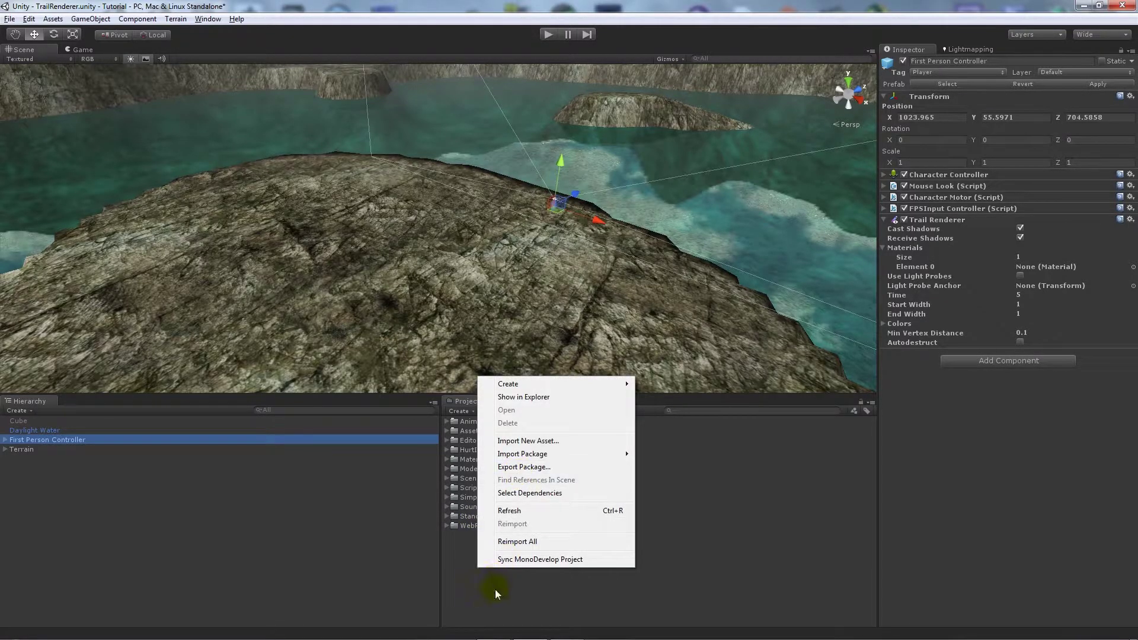
mouse_move(544, 458)
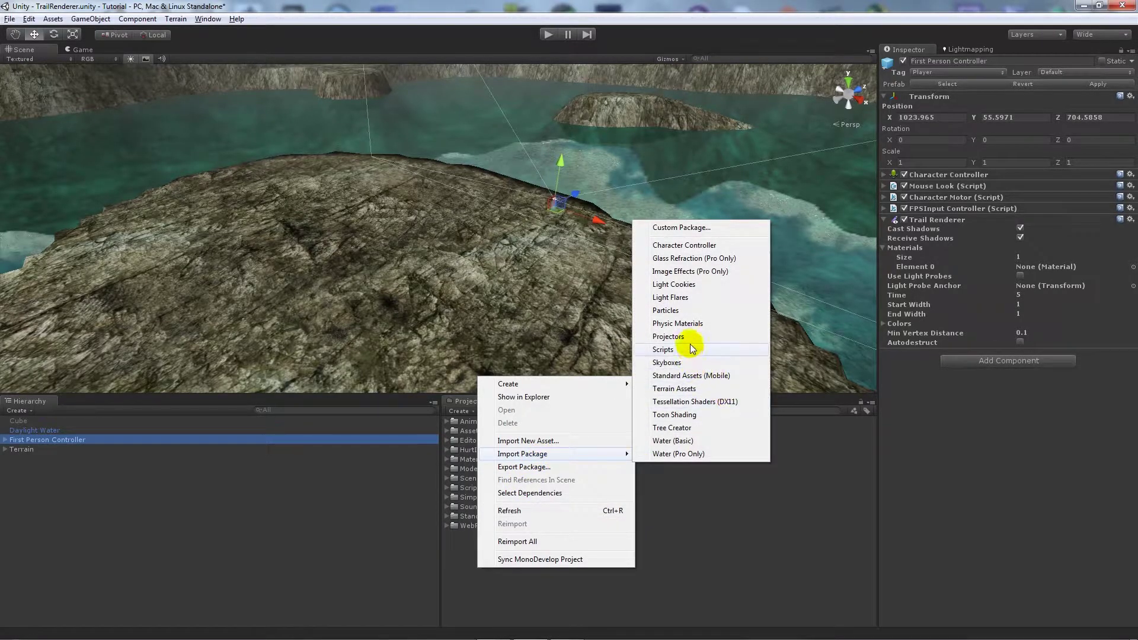
click(463, 602)
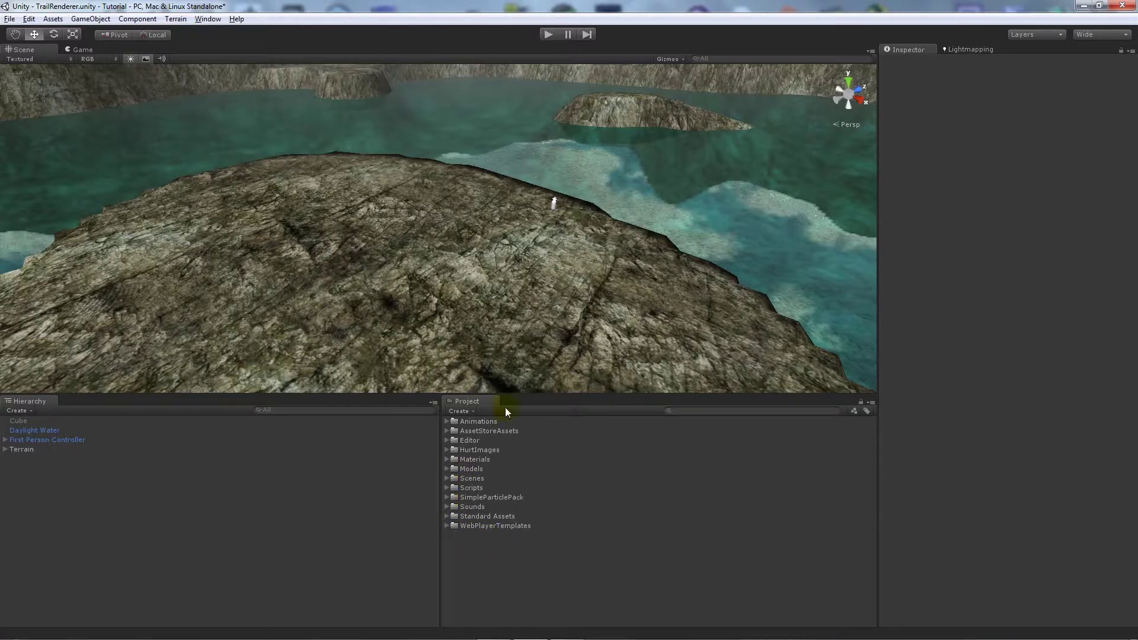
Step: Assign the Flame02 material to Element 0 of the First Person Controller's Trail Renderer
click(82, 445)
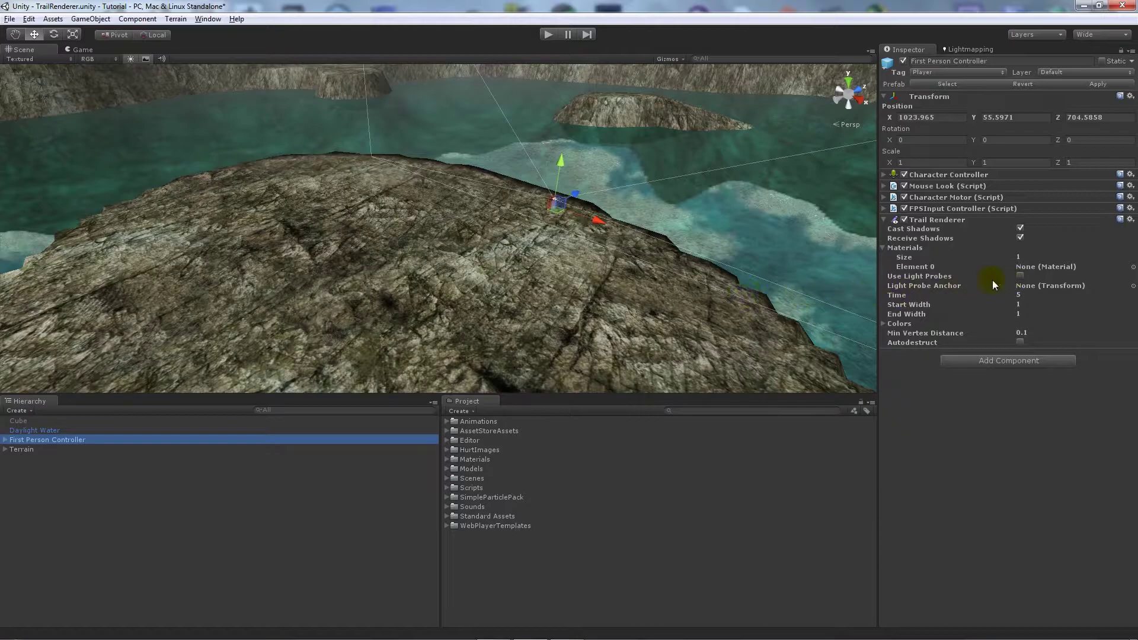
click(905, 248)
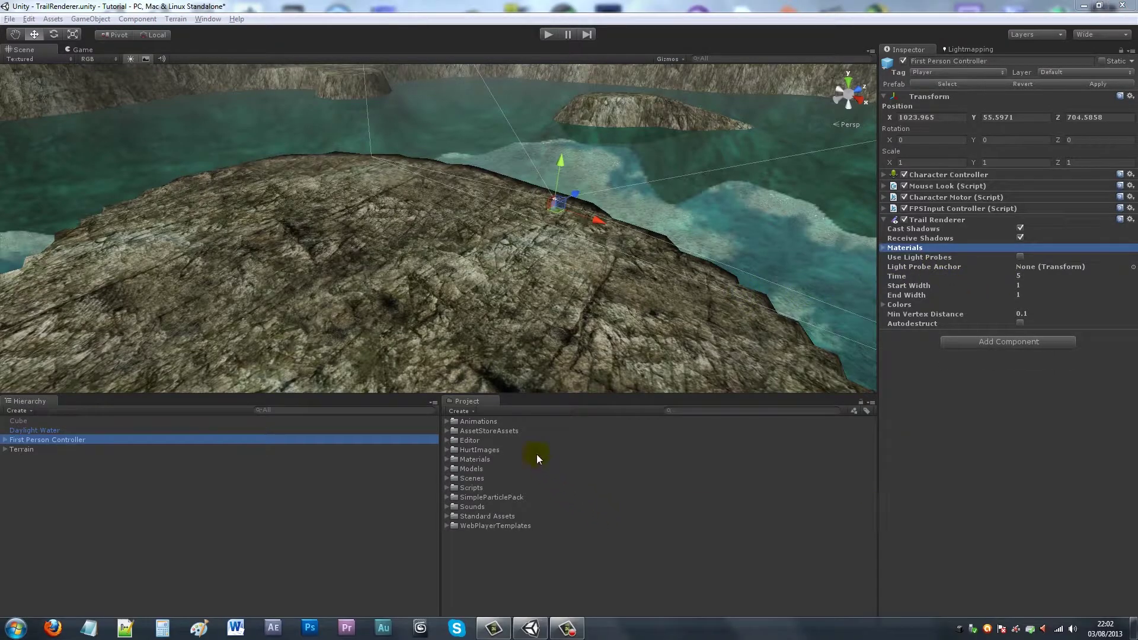
click(903, 249)
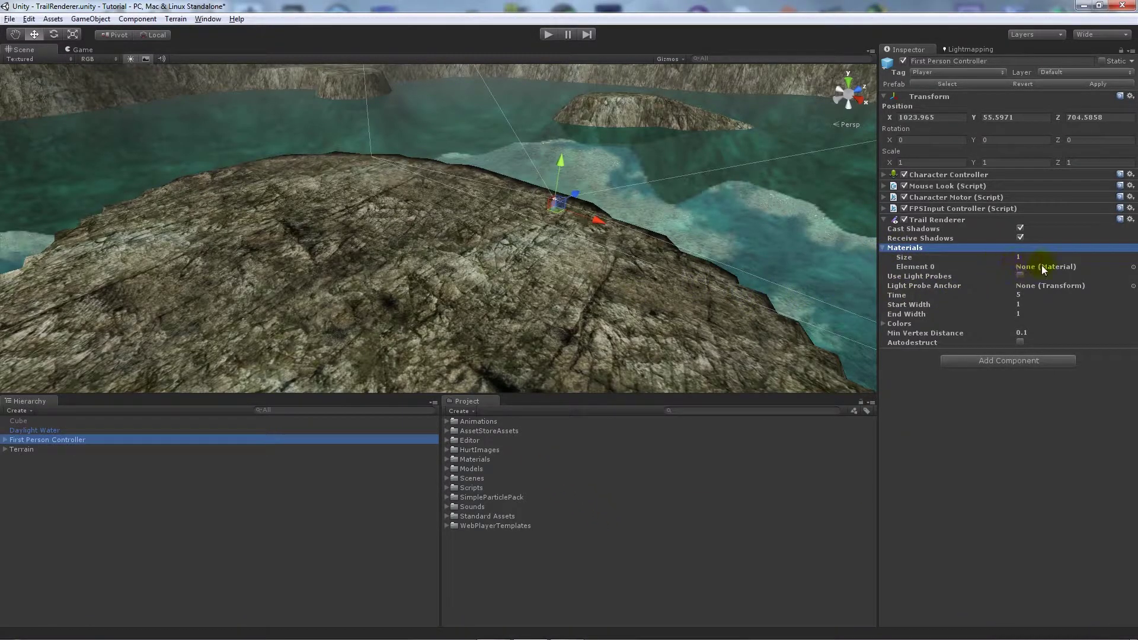
click(1133, 267)
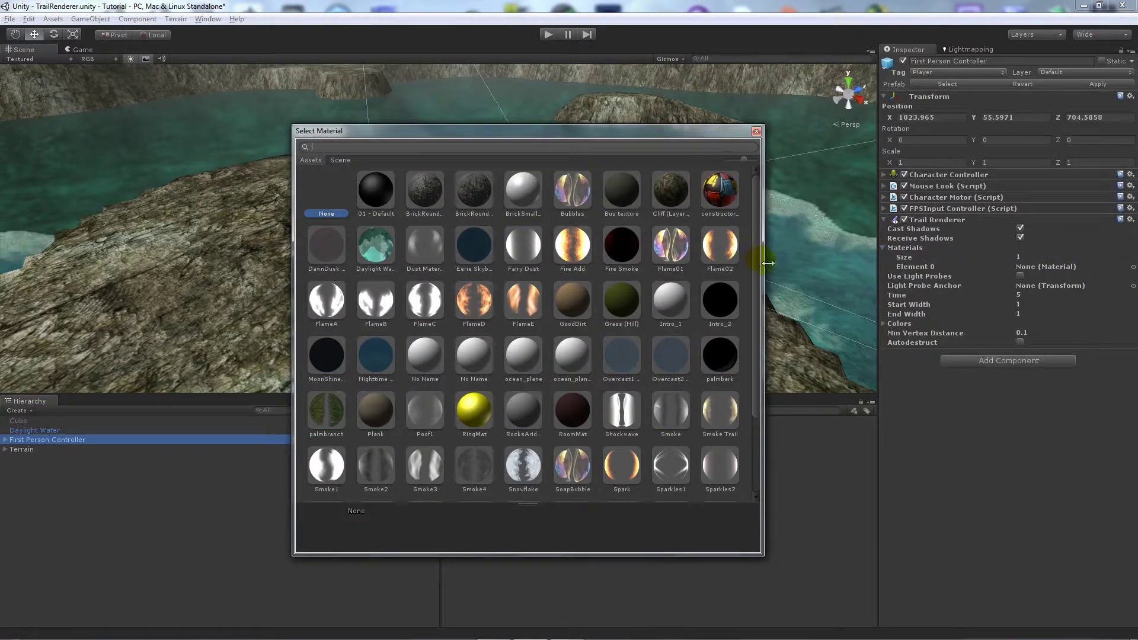
click(721, 246)
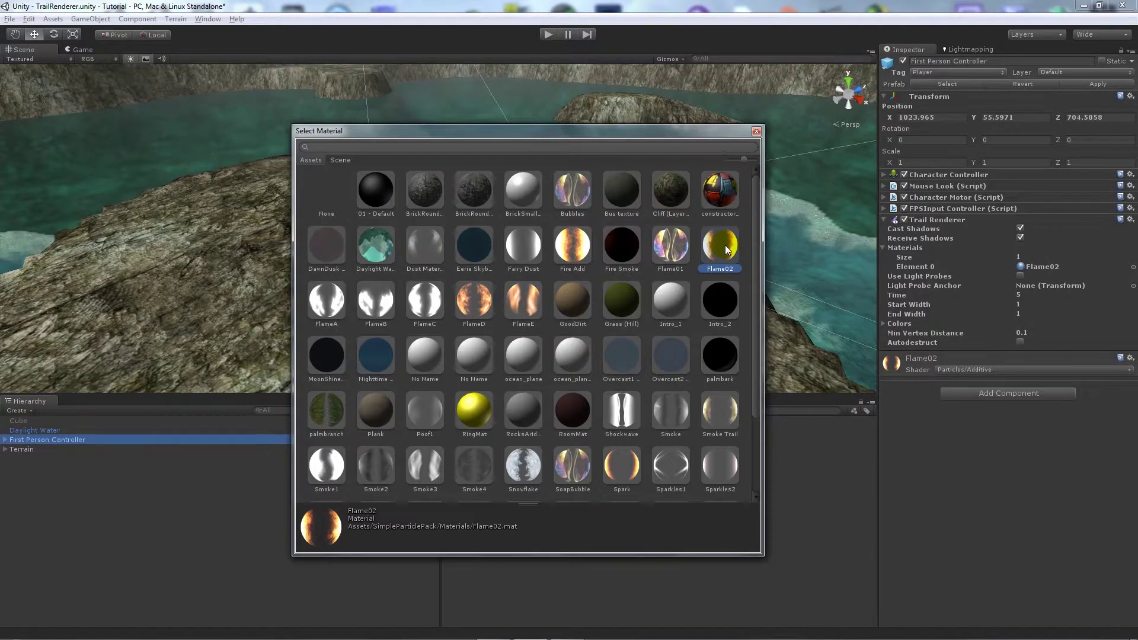
click(757, 132)
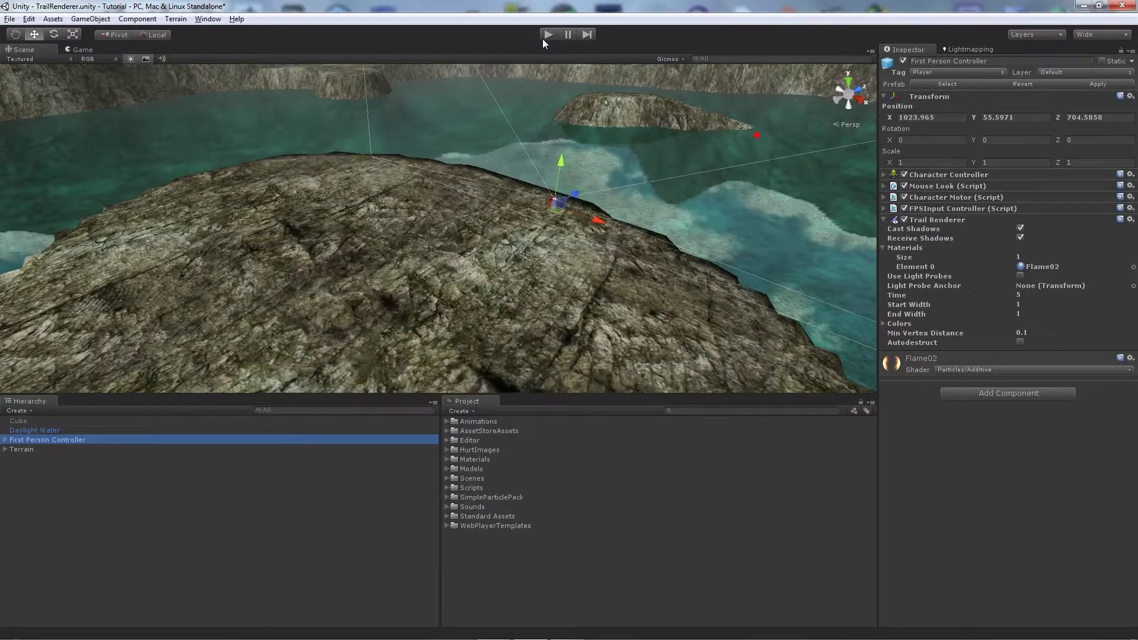
Step: Playtest the scene, walking and jumping around the island while looking back at the flame trail, and stop the game
click(545, 36)
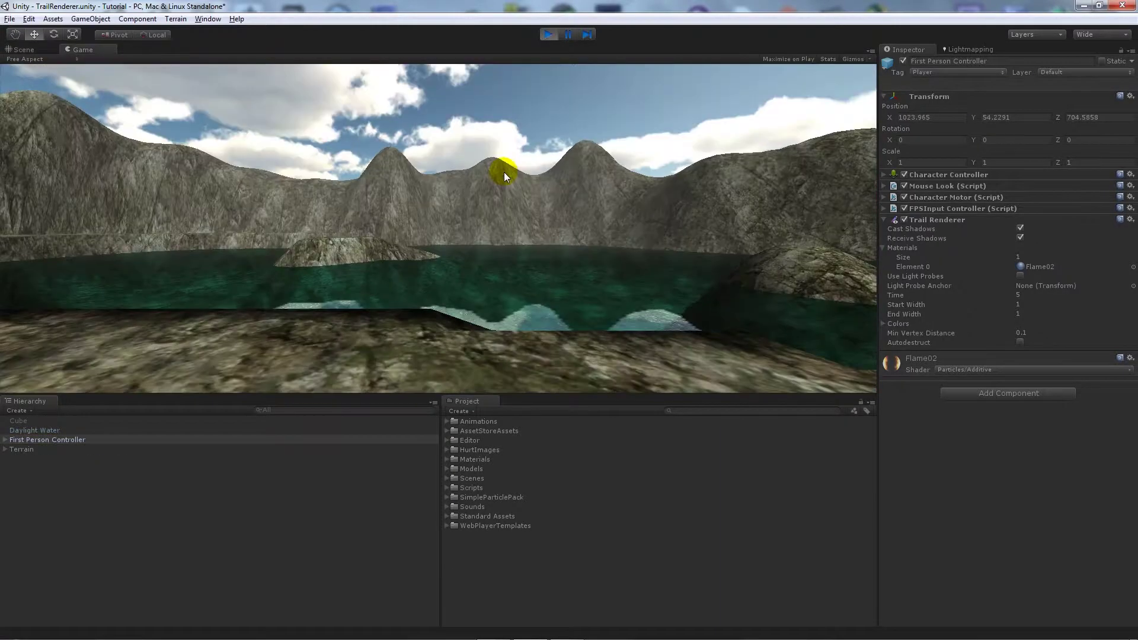
key(w)
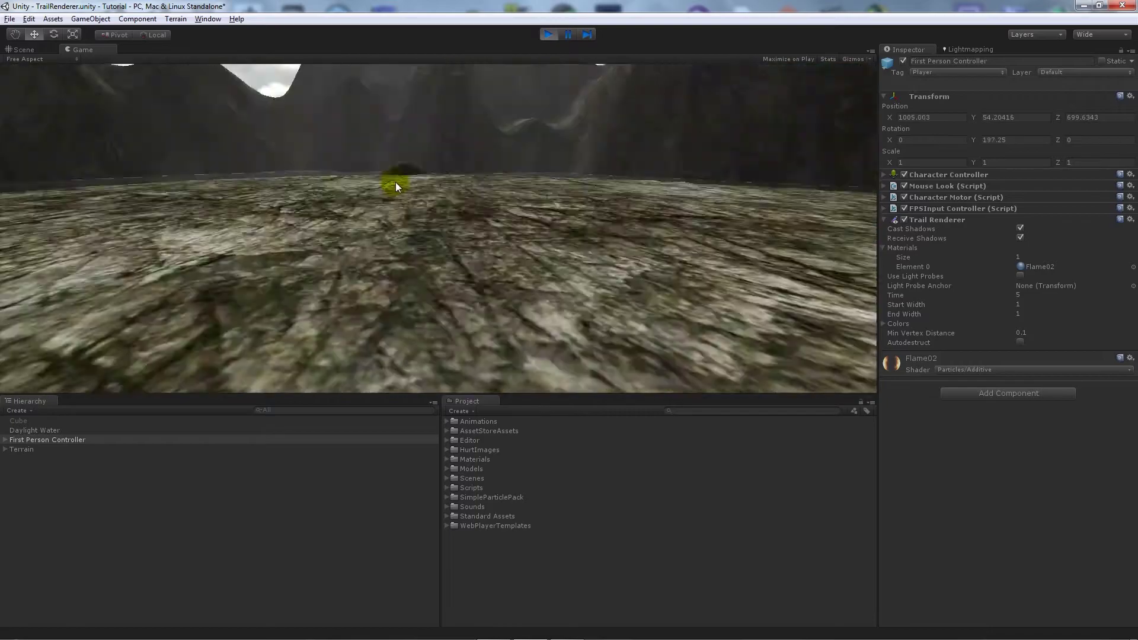
key(s)
key(s)
key(d)
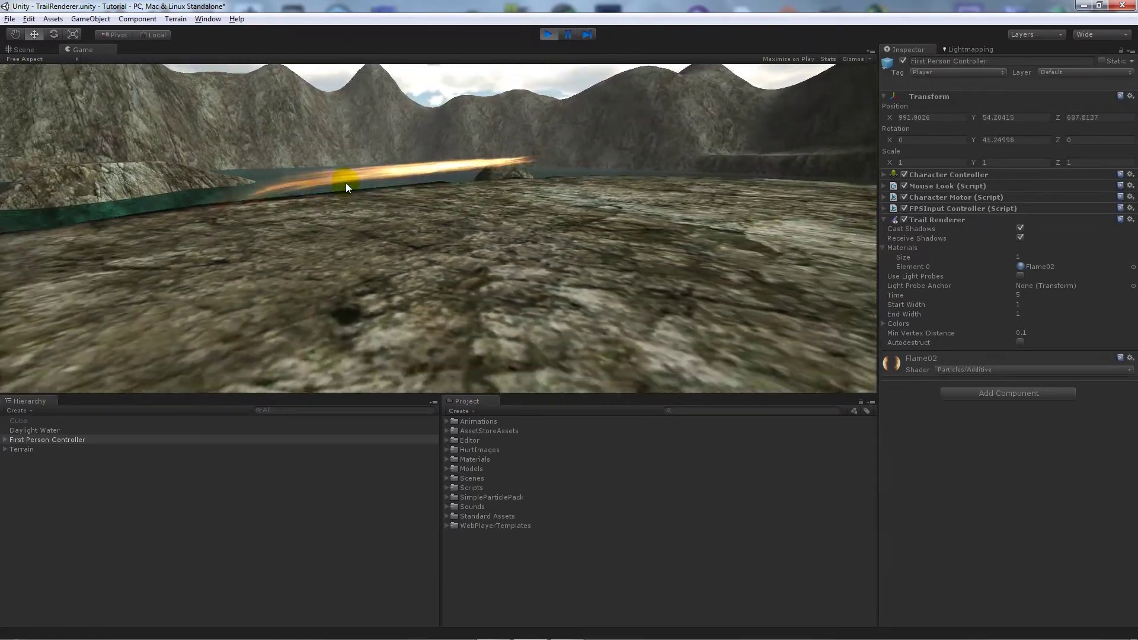
key(s)
key(d)
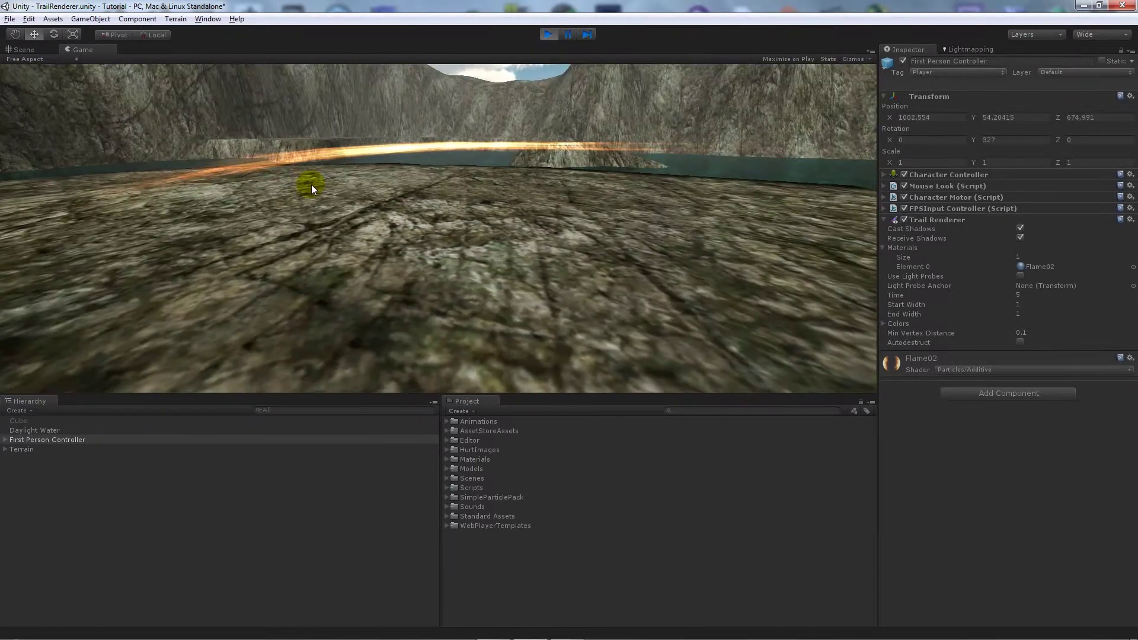
key(s)
key(d)
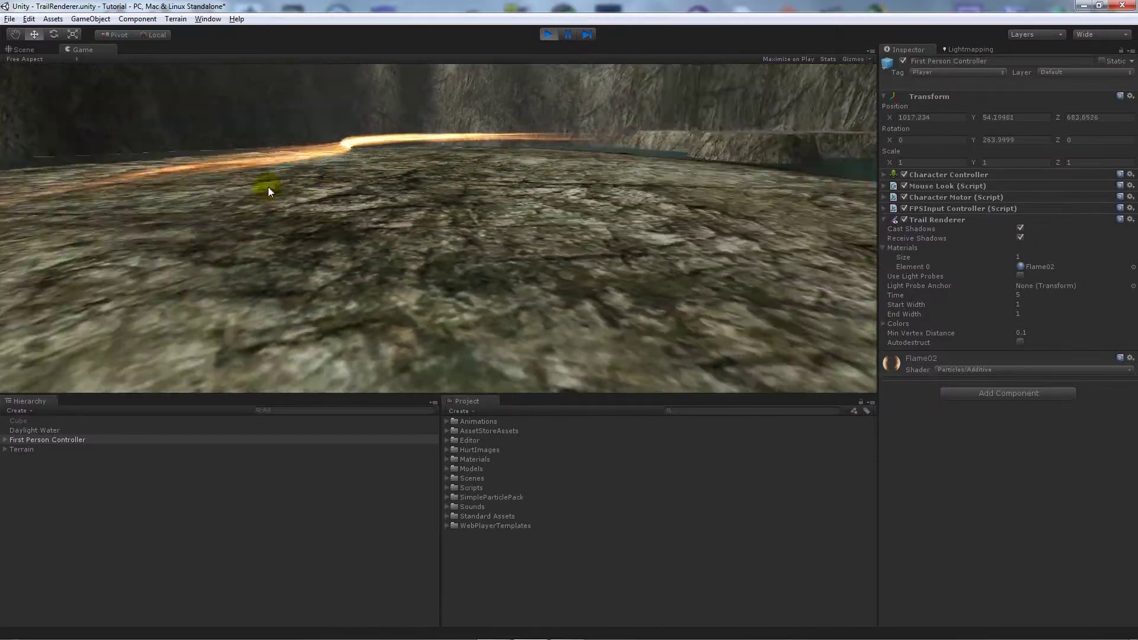
key(s)
key(d)
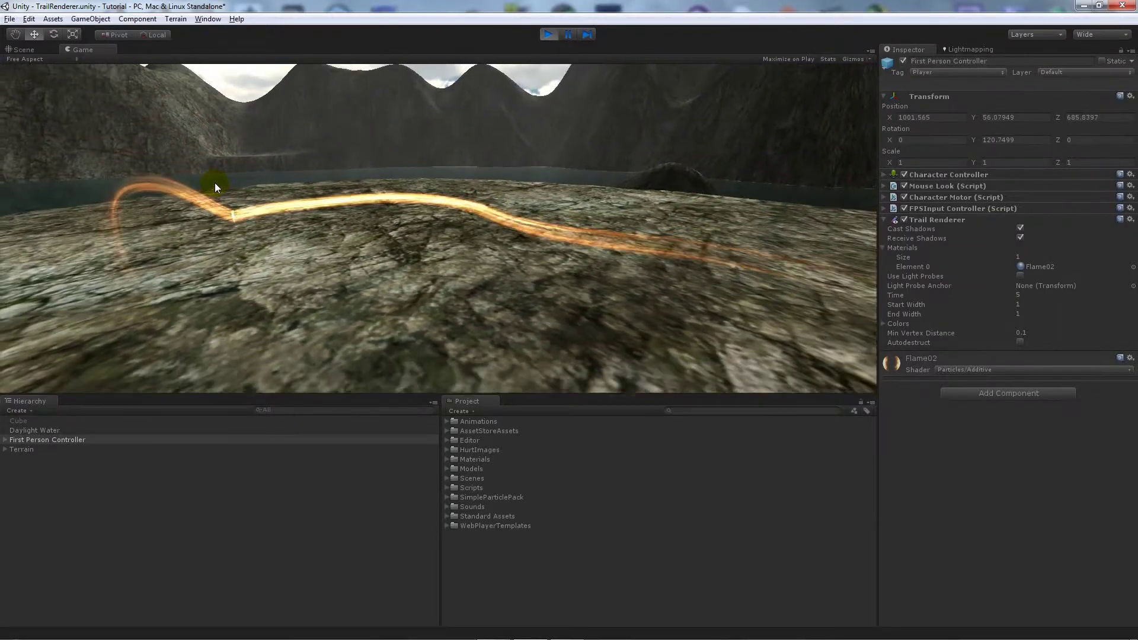
key(w)
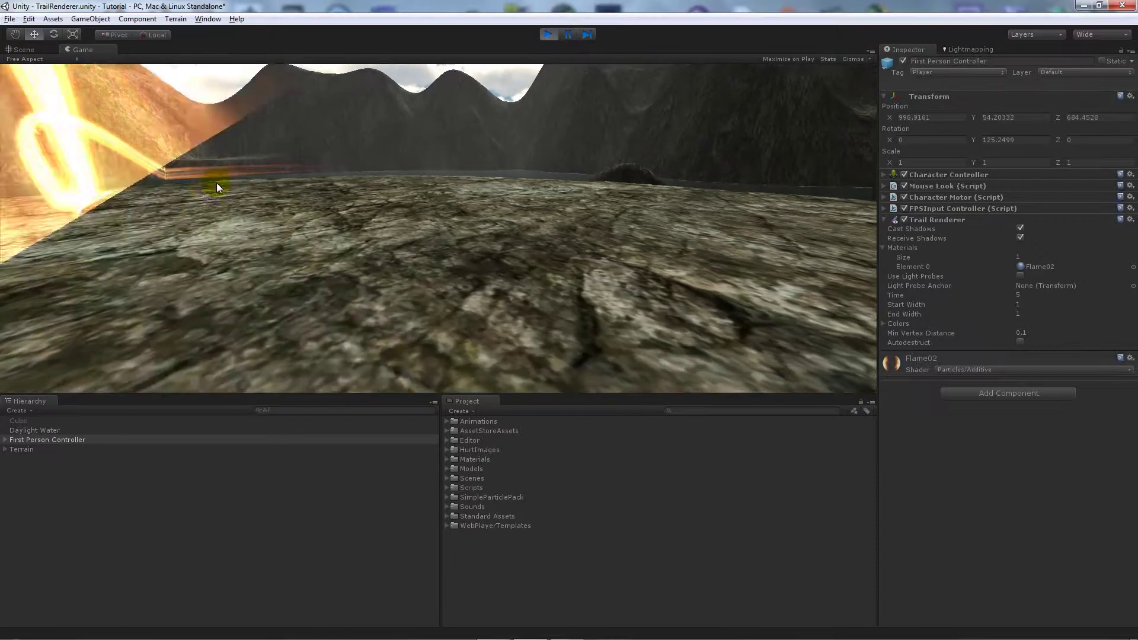
key(d)
key(s)
key(space)
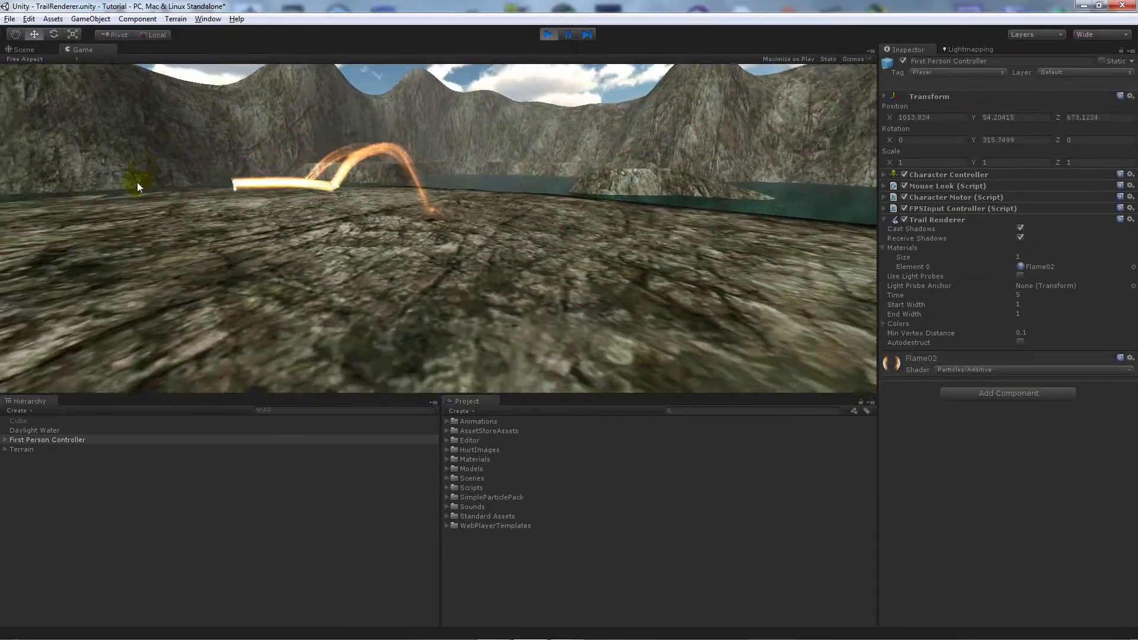
key(a)
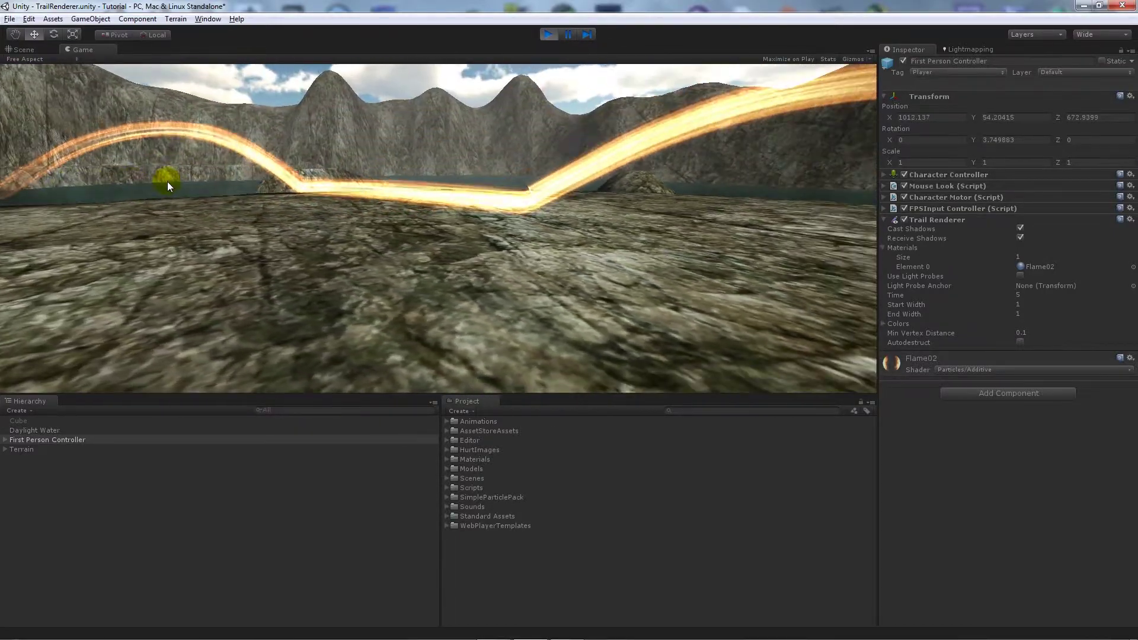
key(s)
key(a)
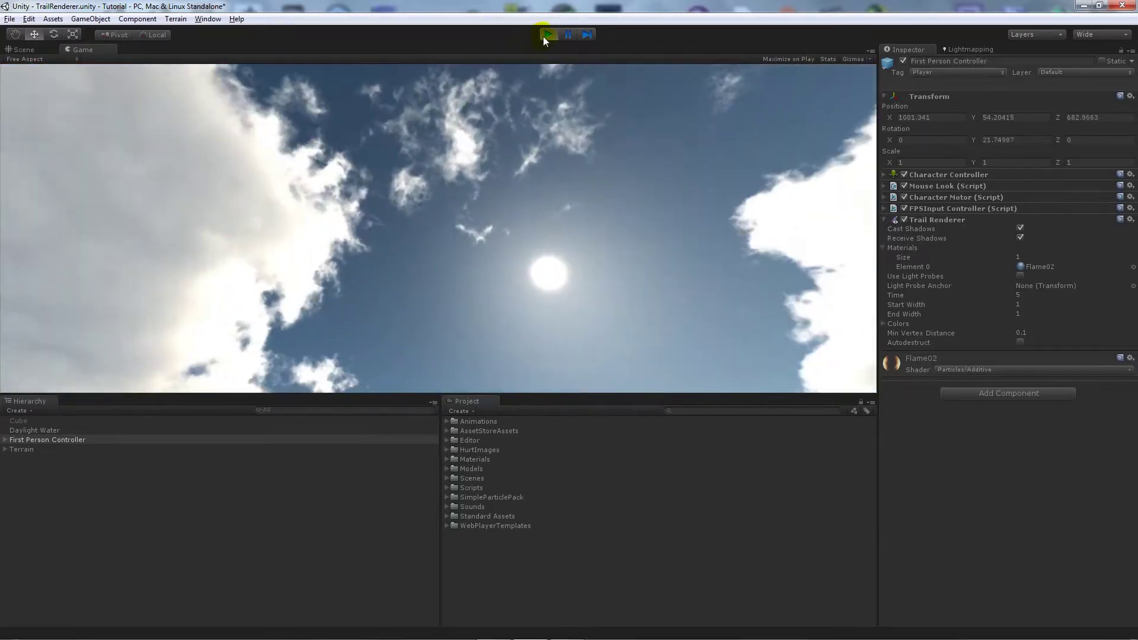
click(548, 34)
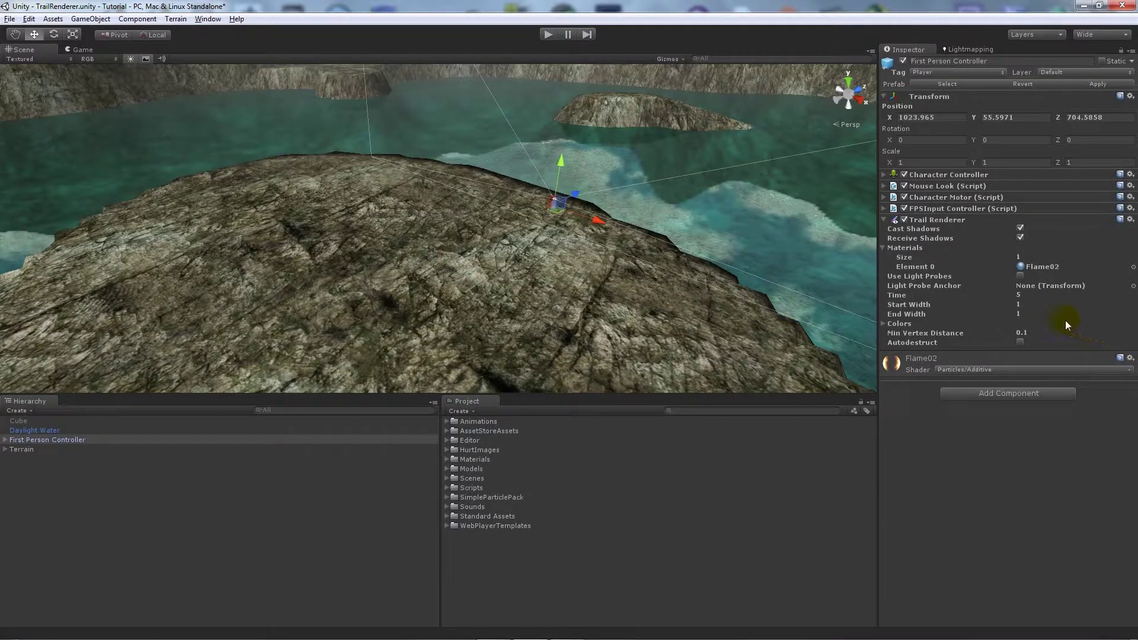
Step: Set the Trail Renderer's Time to 10 on the First Person Controller
click(1026, 296)
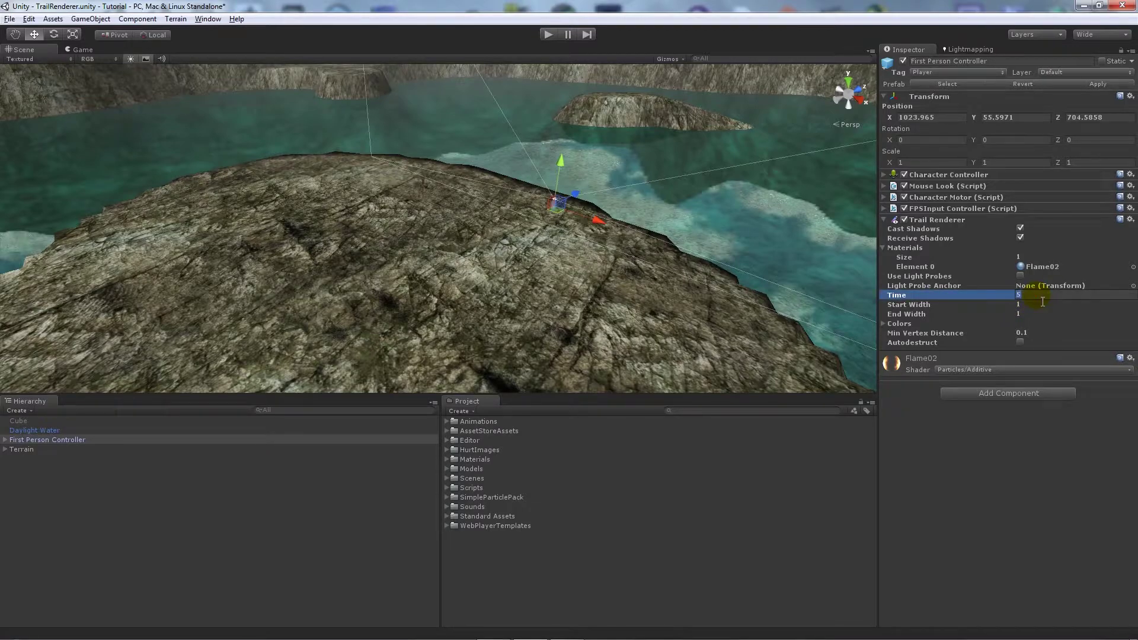
text(10)
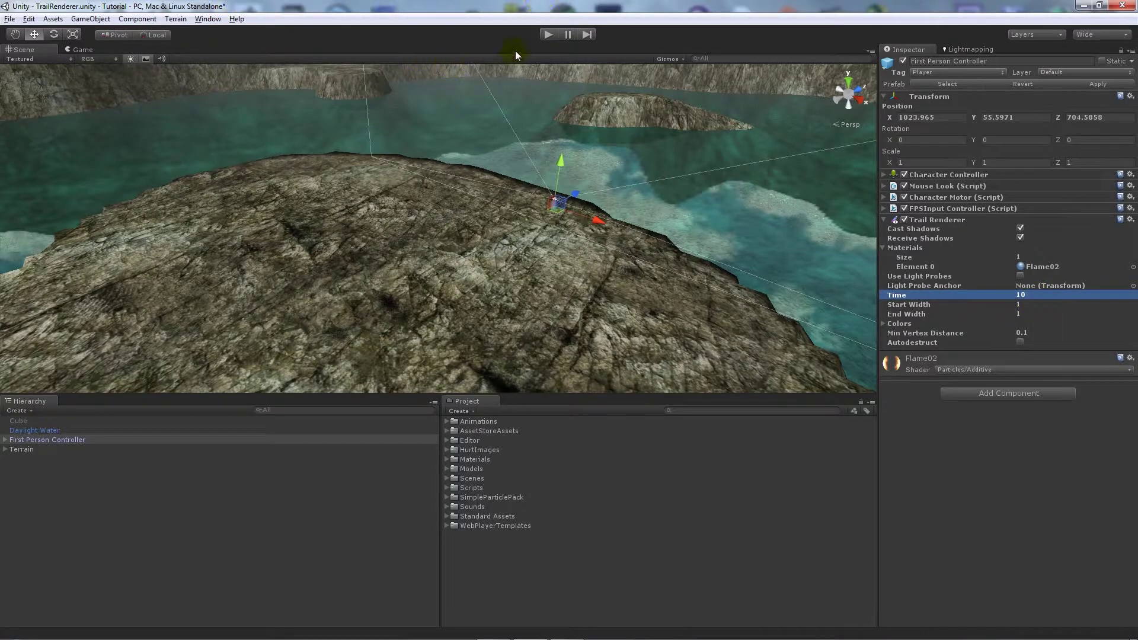
Step: Playtest the scene again, moving around the island to examine how long the flame trail lasts, and end play mode
click(548, 34)
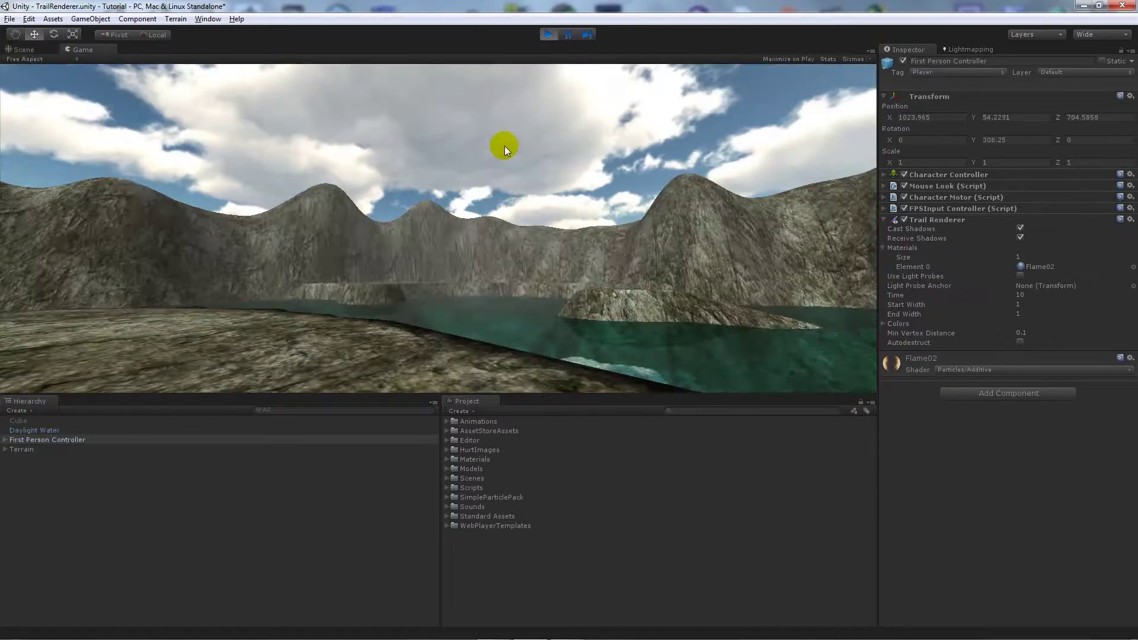
key(d)
key(s)
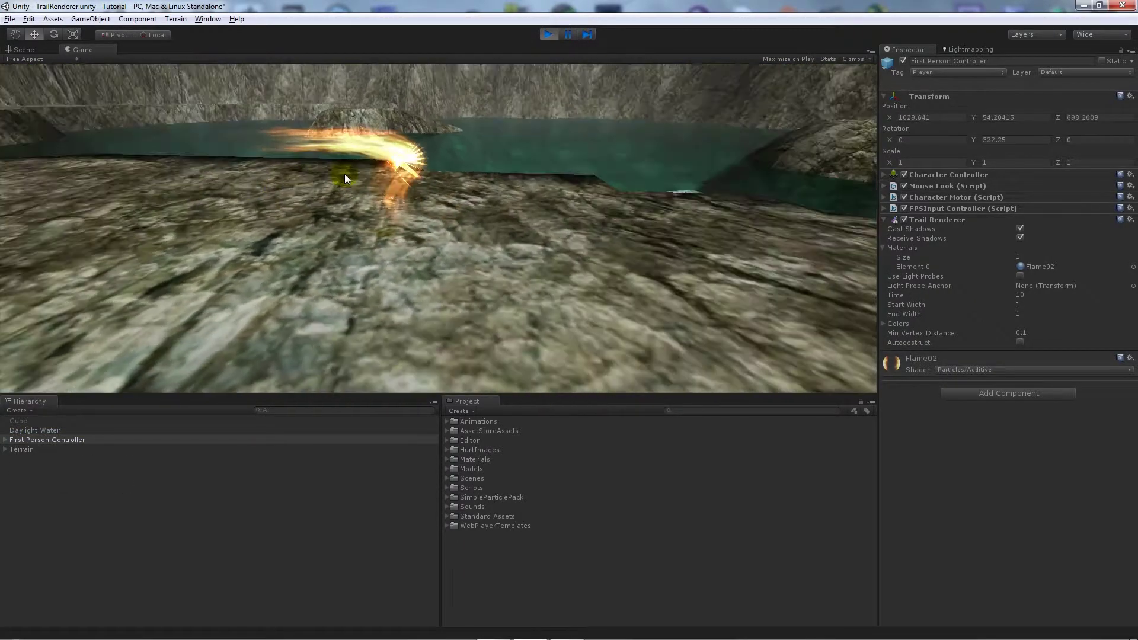
key(a)
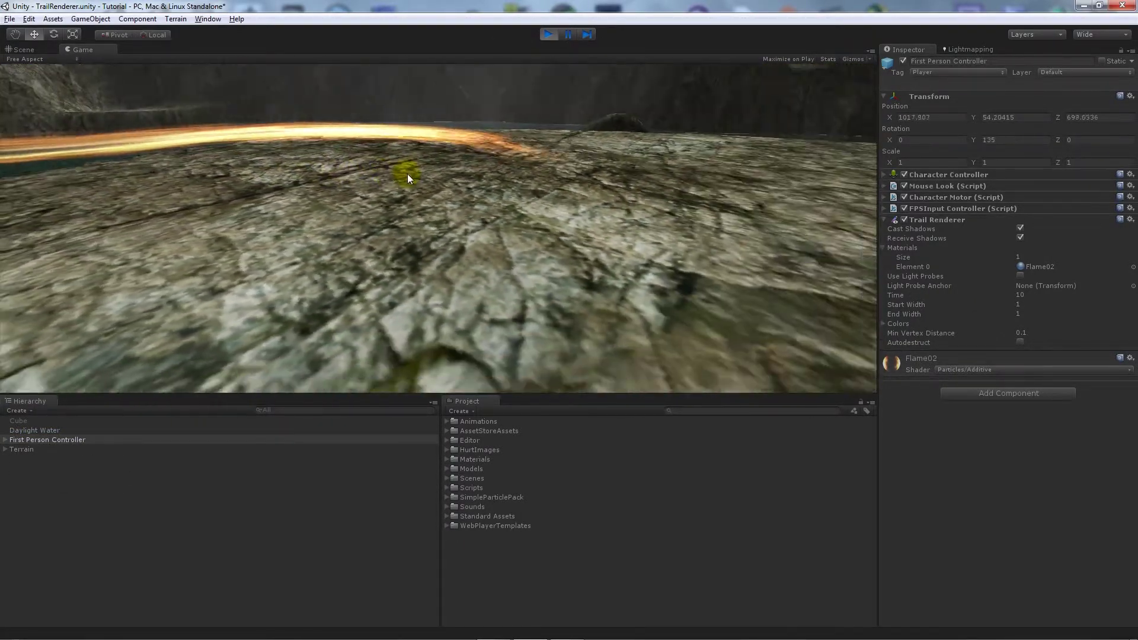
key(s)
key(d)
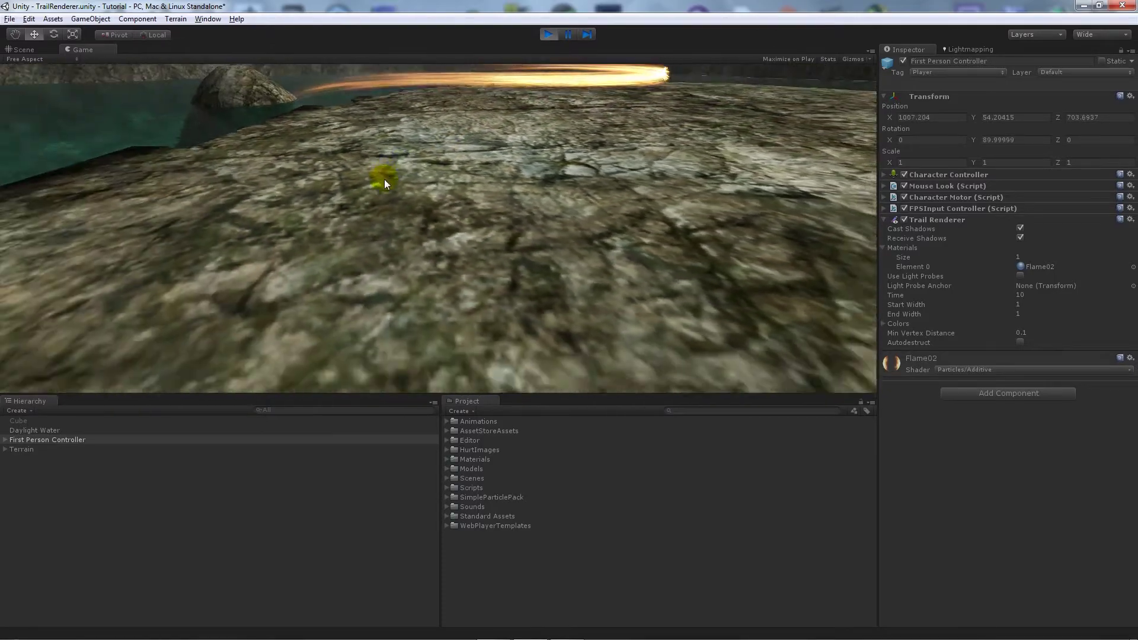
key(d)
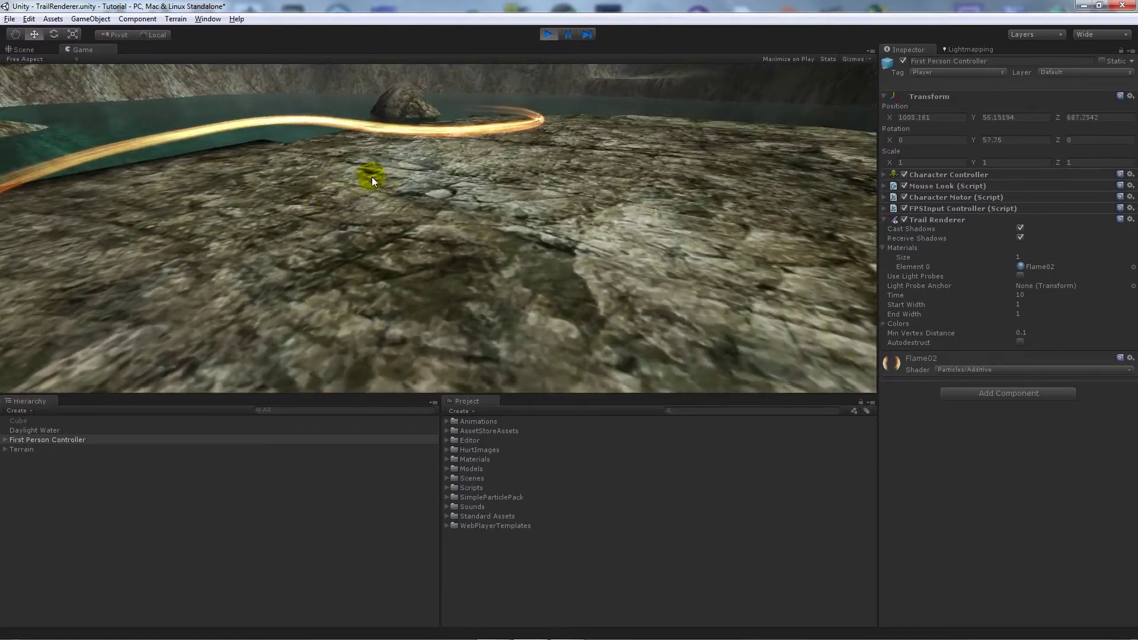
key(d)
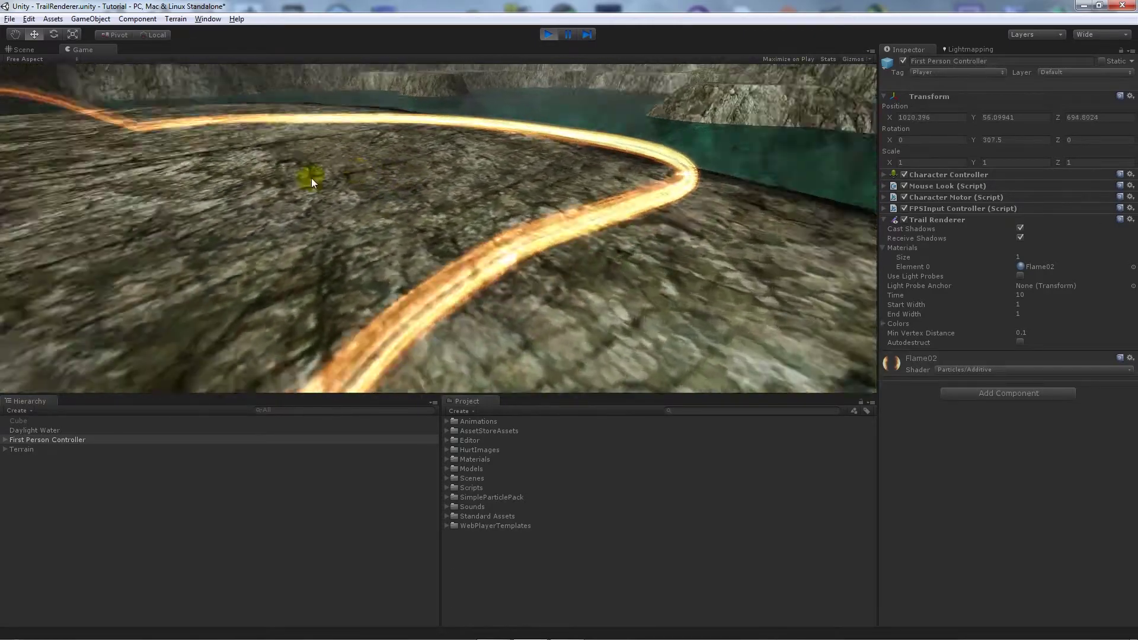
key(a)
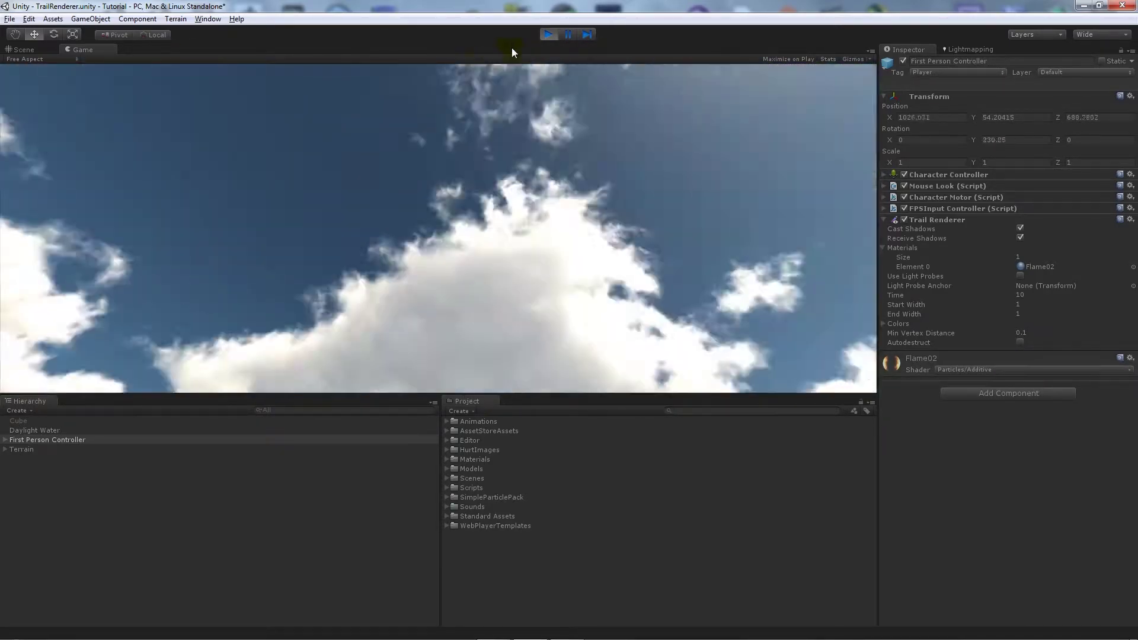
click(546, 37)
click(547, 35)
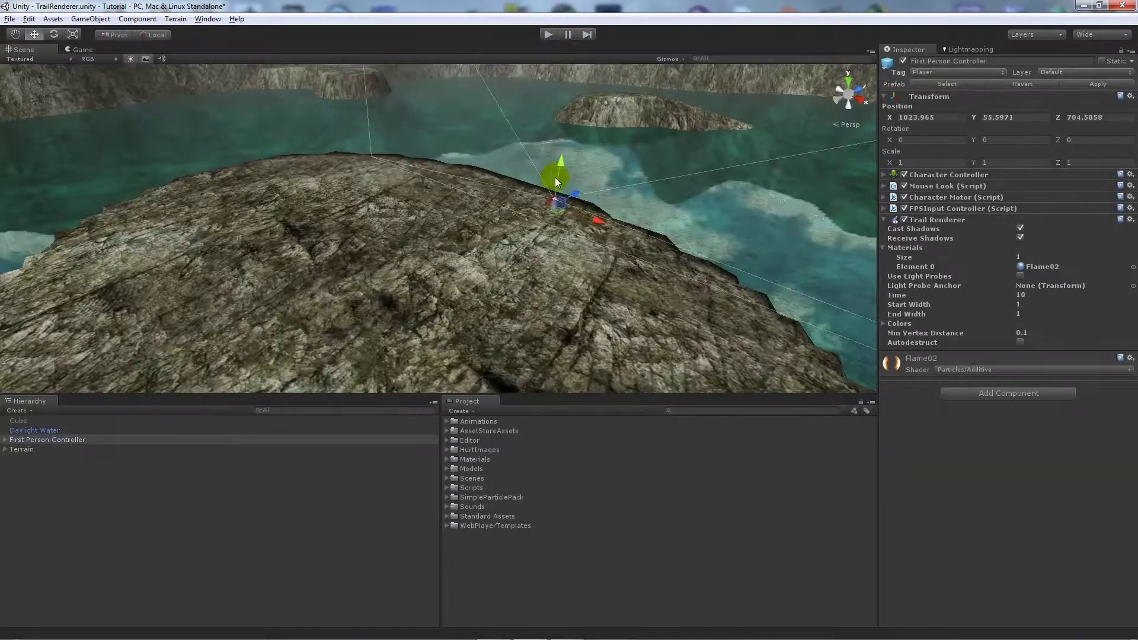
Step: Select the disabled Cube object and make it active in the scene
scroll(418, 259, down, 5)
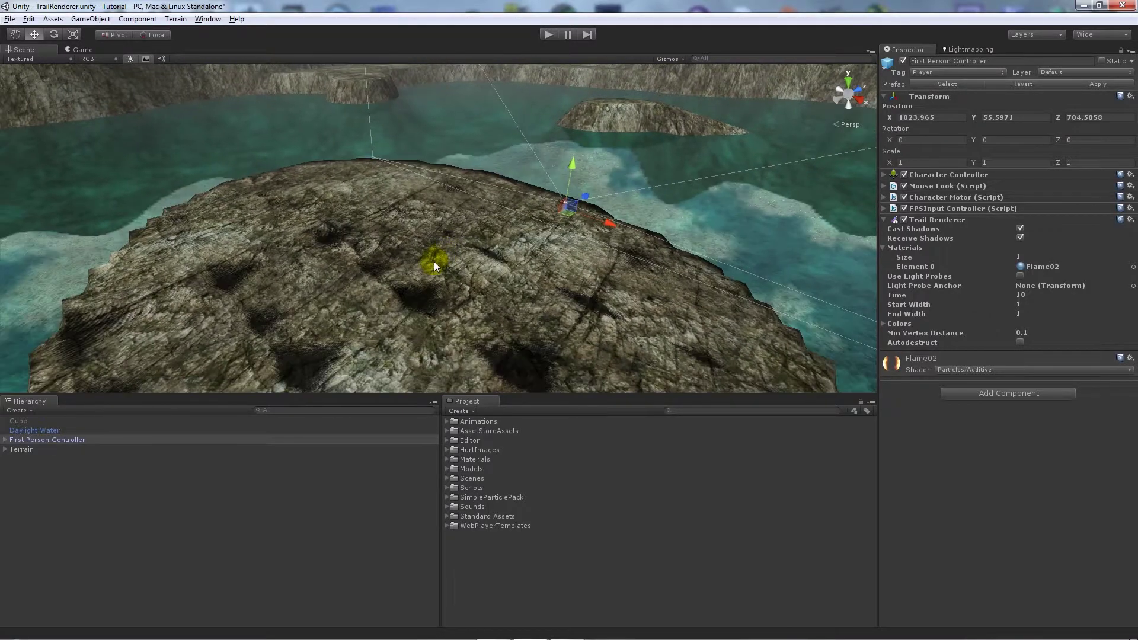
click(19, 421)
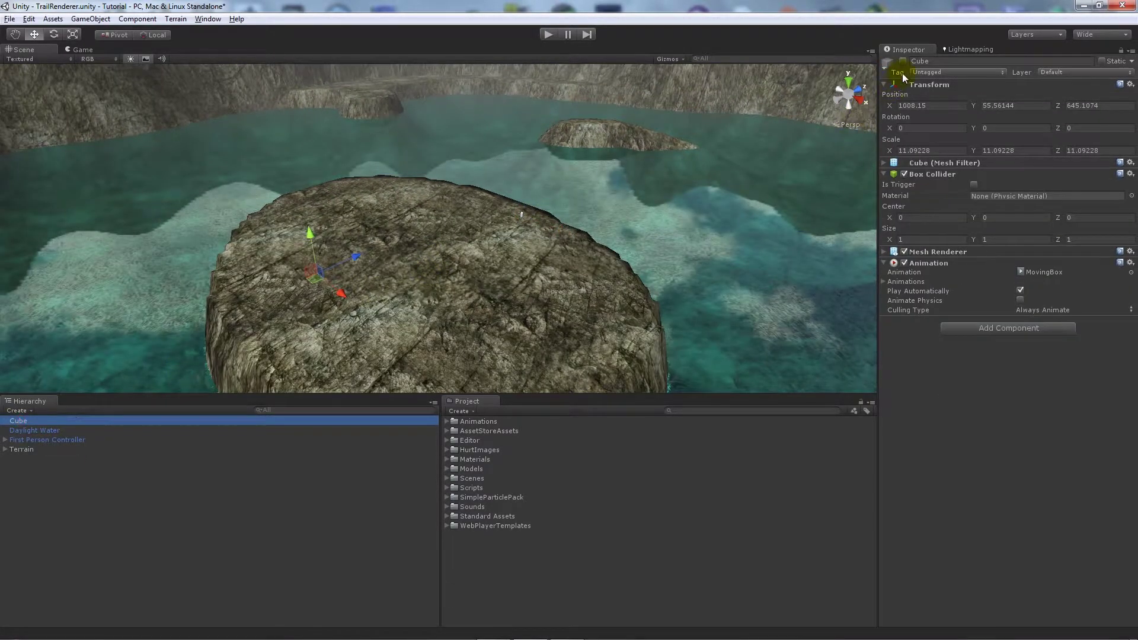
click(339, 280)
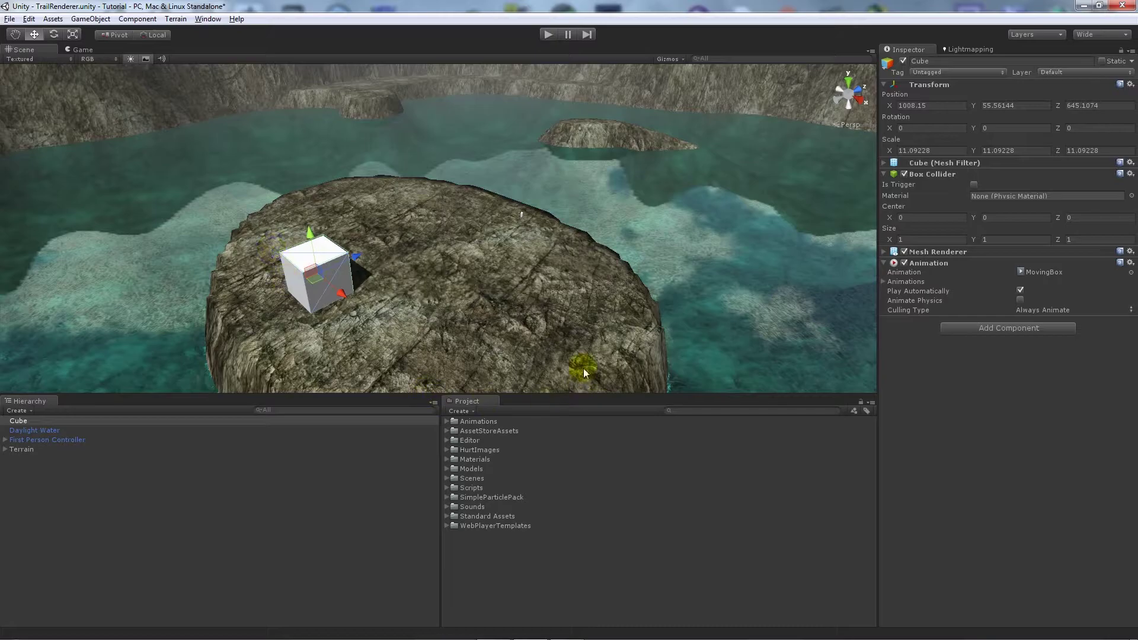
Step: Add a Trail Renderer effect component to the Cube
click(209, 19)
click(228, 147)
click(130, 22)
mouse_move(154, 61)
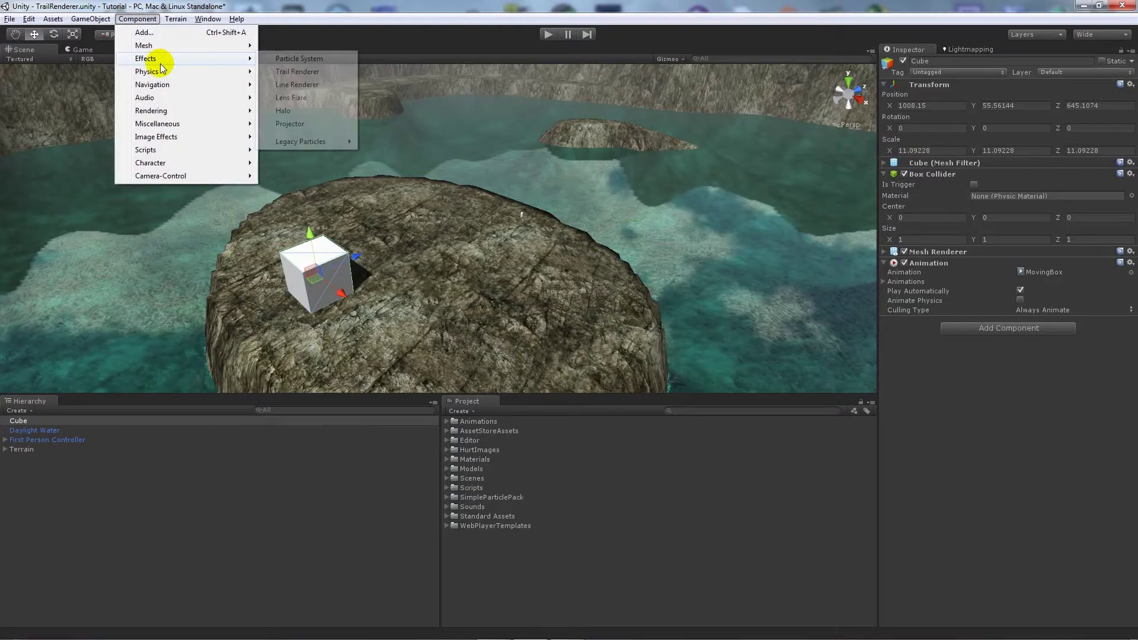
click(296, 72)
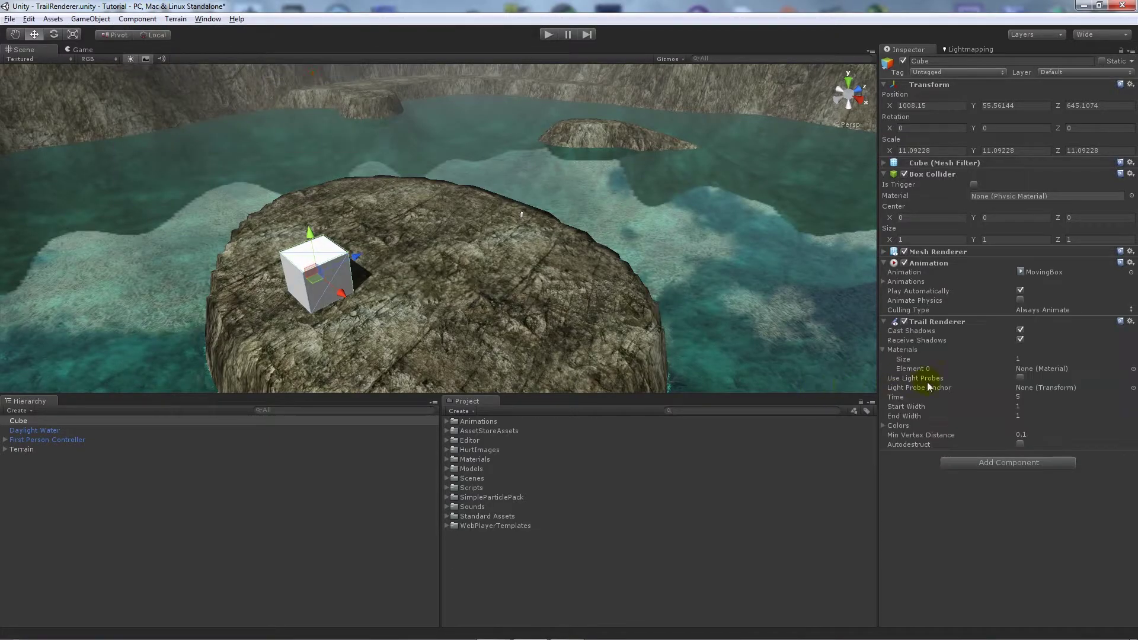
Step: Assign the Flame02 material to Element 0 of the Cube's Trail Renderer and close the material picker
click(1133, 369)
click(721, 244)
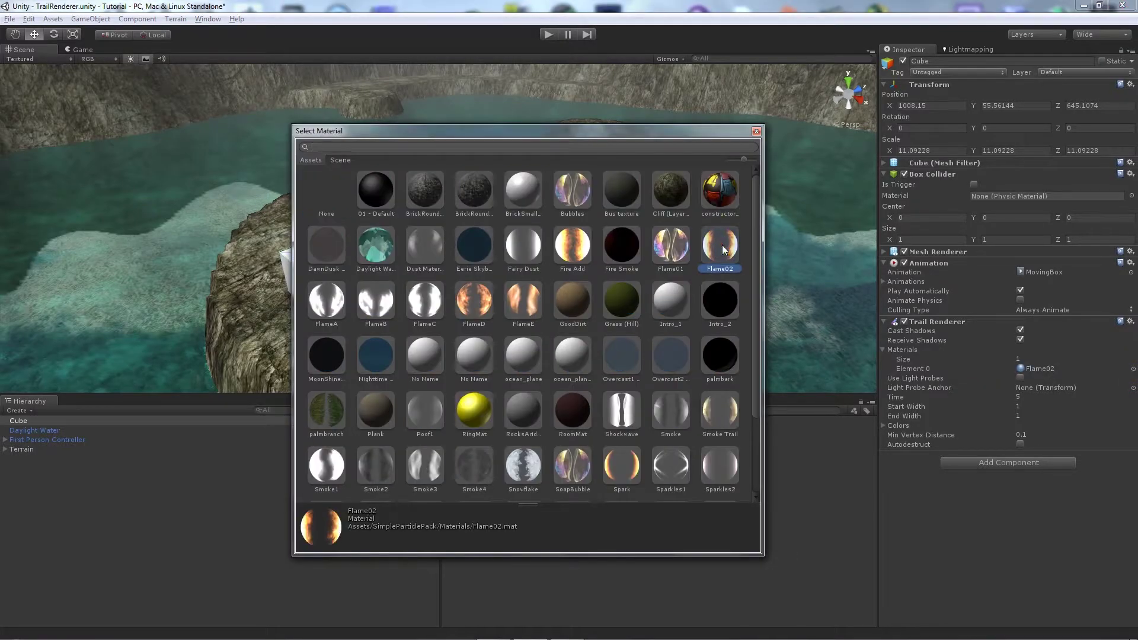
click(757, 131)
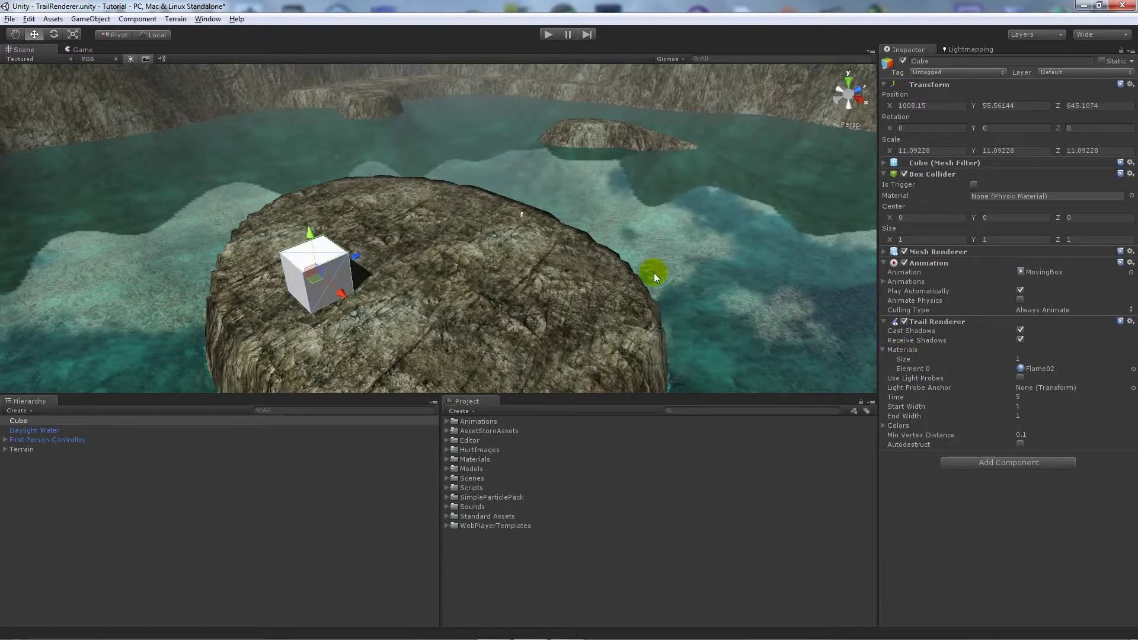
Step: Playtest the scene to examine the flame trail behind the moving cube, and stop the game
click(550, 39)
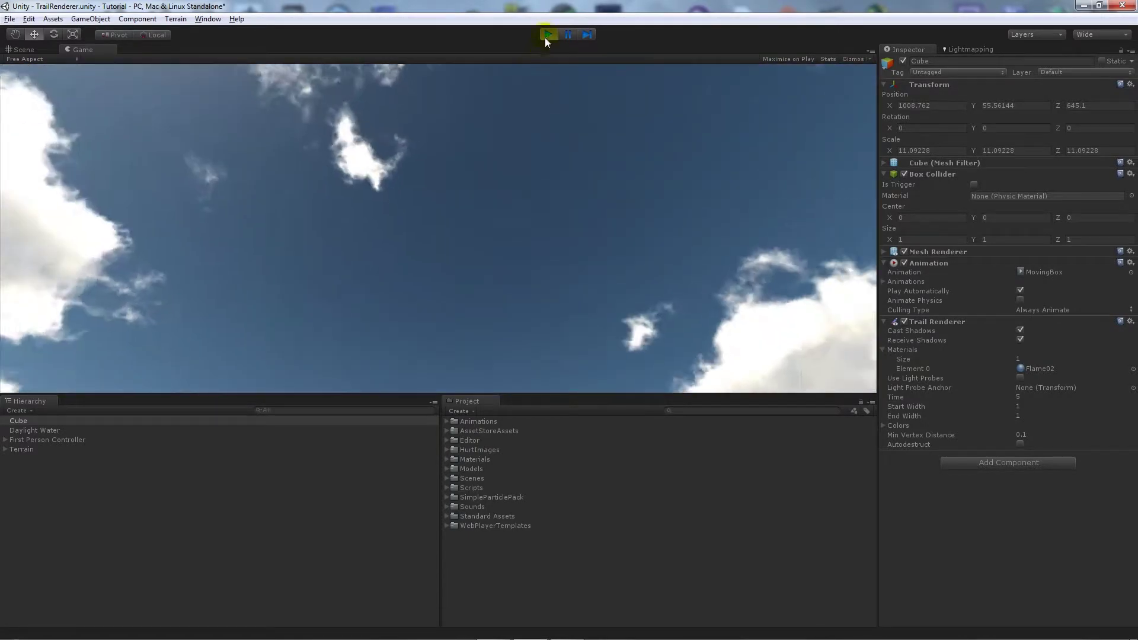
click(548, 35)
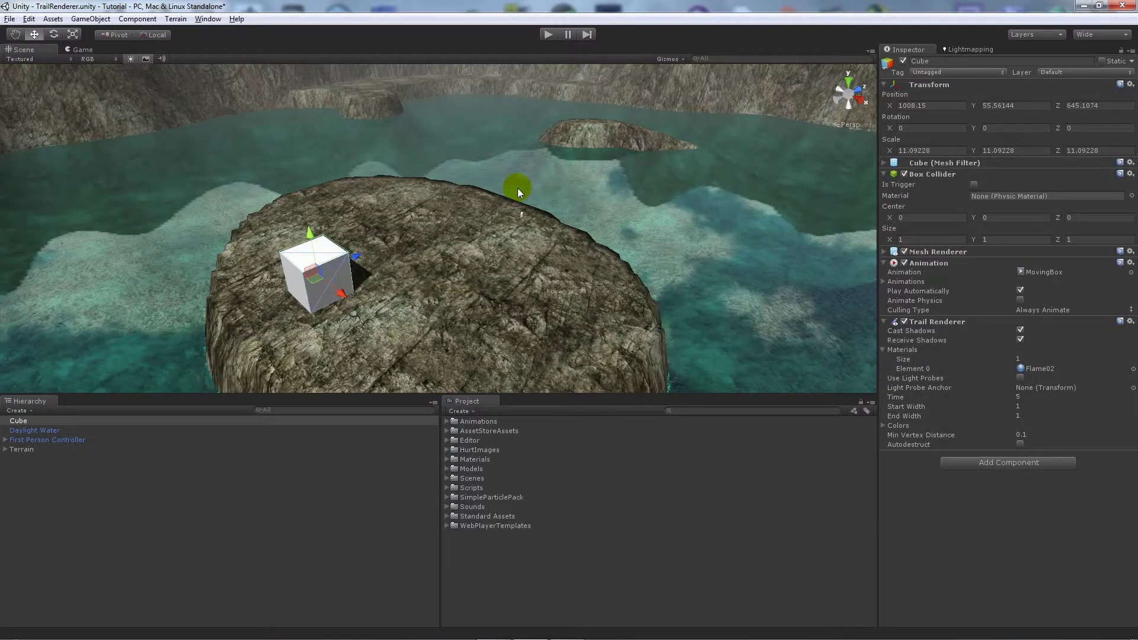